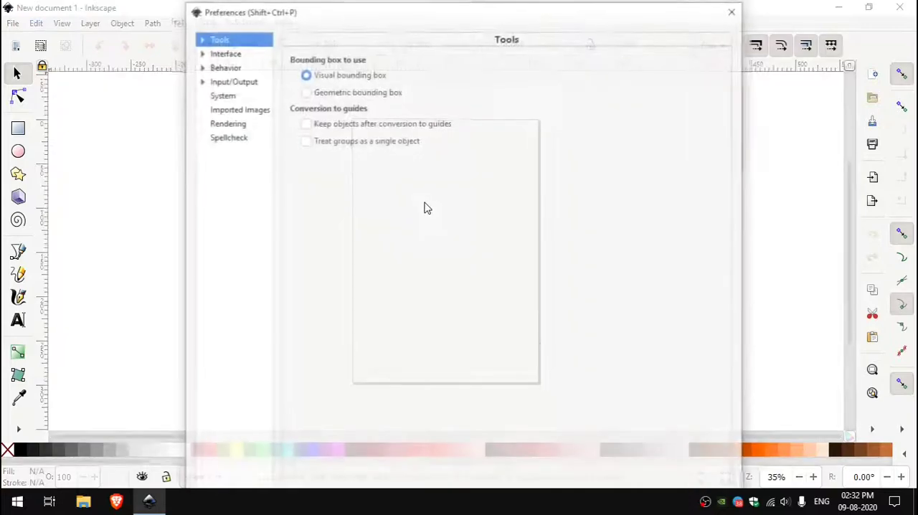
Enable the dark theme and symbolic icons in the interface theme preferences
left_click(213, 276)
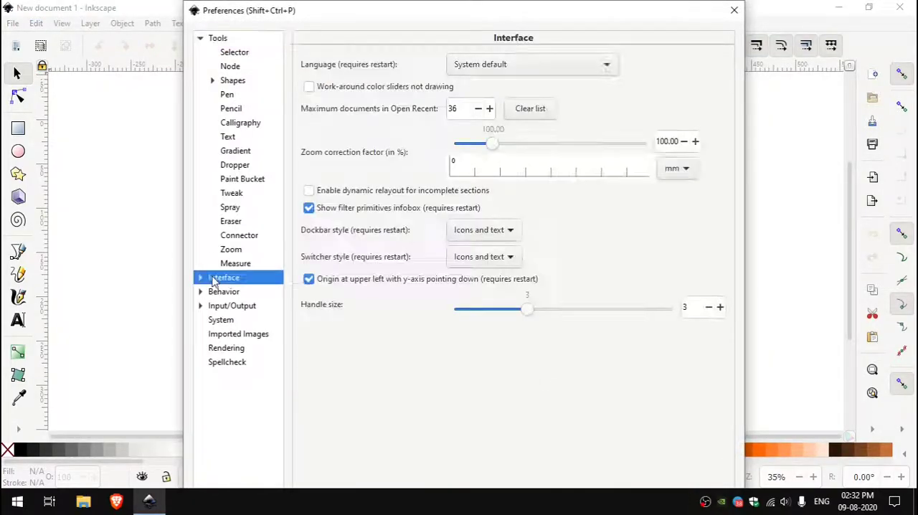
left_click(200, 277)
left_click(215, 291)
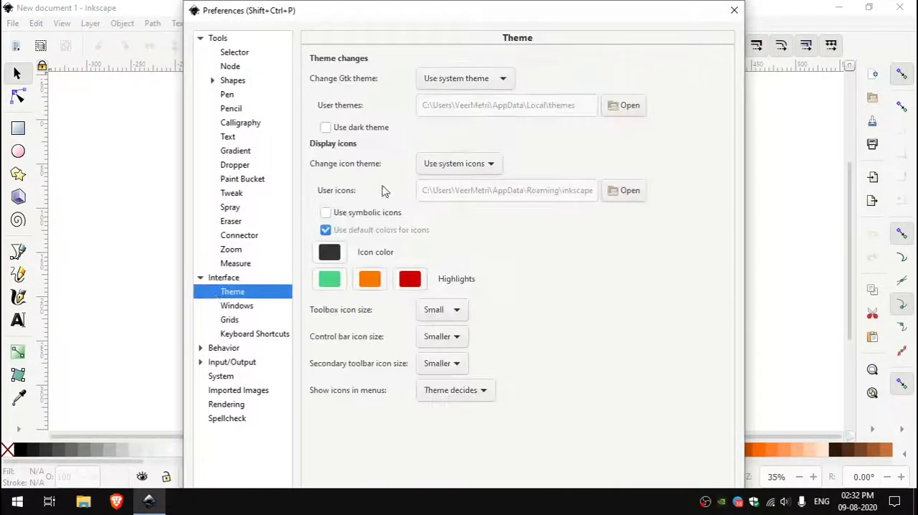
left_click(325, 127)
left_click(325, 212)
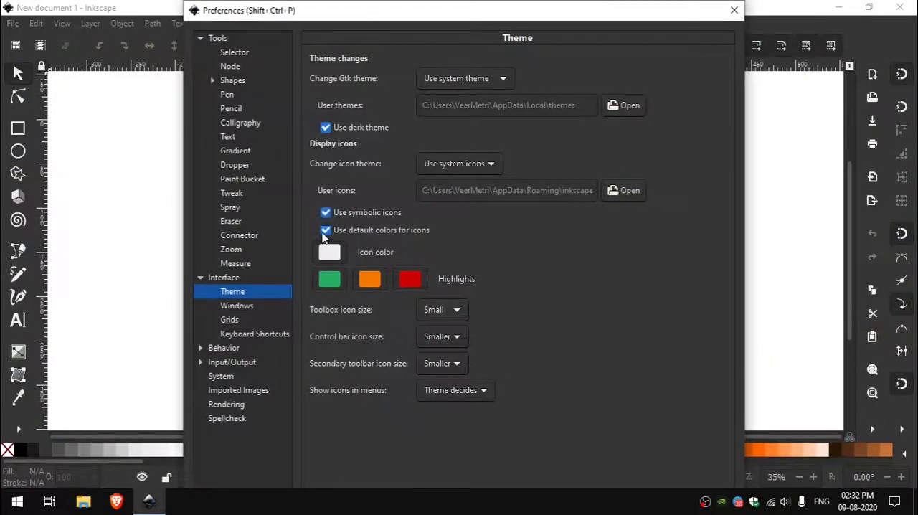
Replace the default icon colors with light blue 5eb5ffff, picked on the color wheel, and close the preferences
left_click(331, 255)
left_click(504, 199)
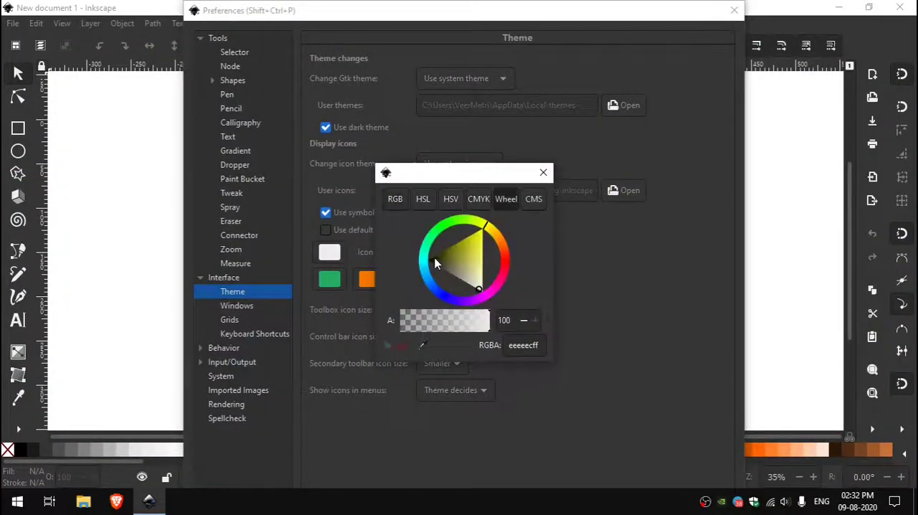
left_click_drag(425, 286, 443, 257)
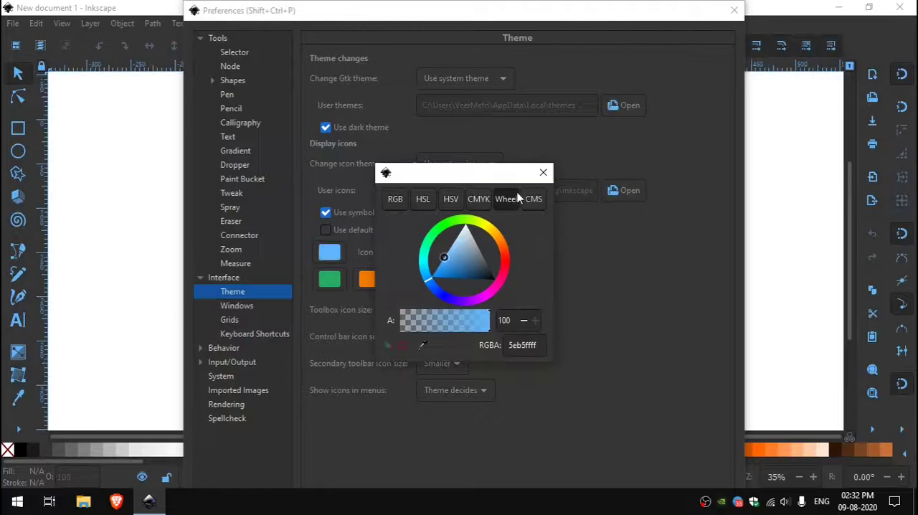
left_click(543, 173)
left_click(733, 10)
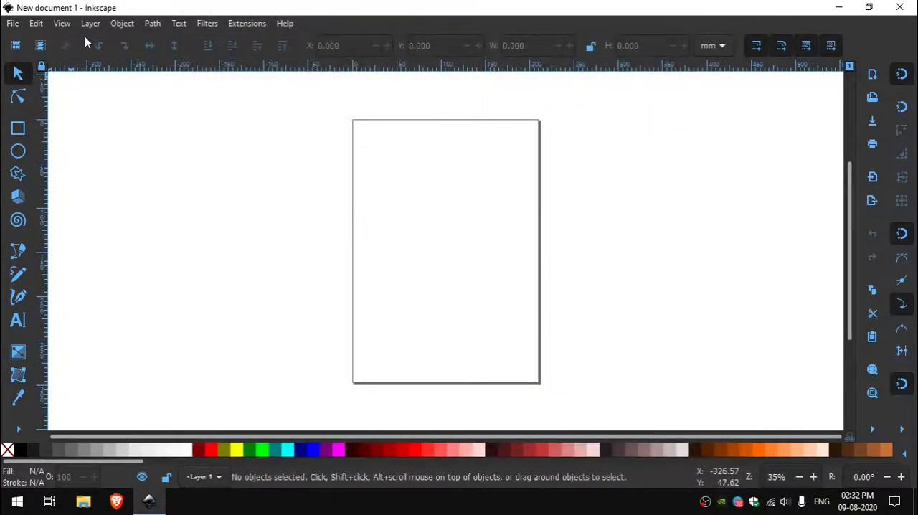
Switch the interface layout so the commands and snap controls run in horizontal rows above the canvas
left_click(61, 23)
left_click(139, 349)
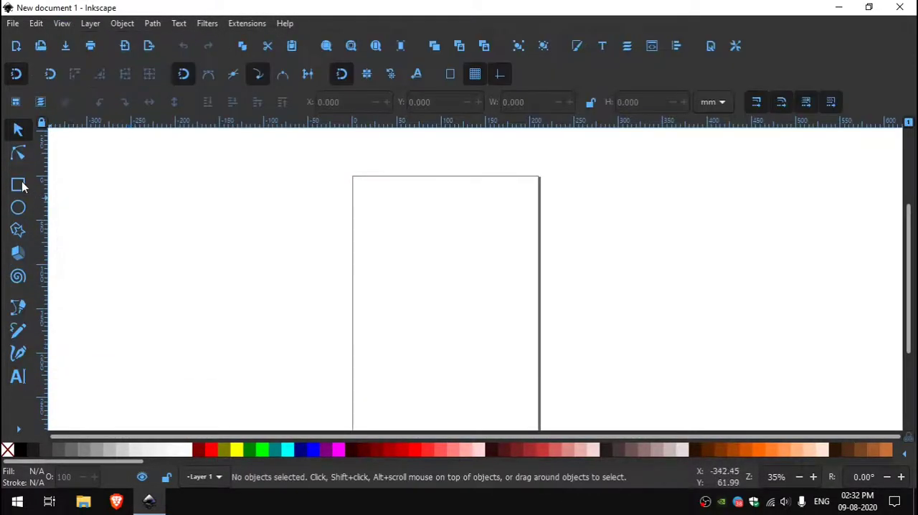
Draw a yellow circle about 130 mm in diameter on the page
left_click(21, 185)
left_click(18, 207)
left_click(237, 450)
left_click_drag(439, 311, 504, 372)
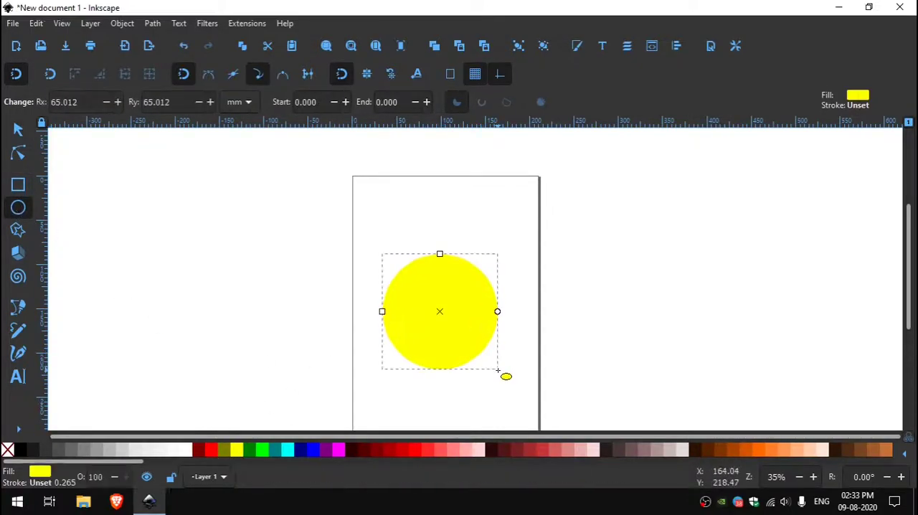
left_click(18, 129)
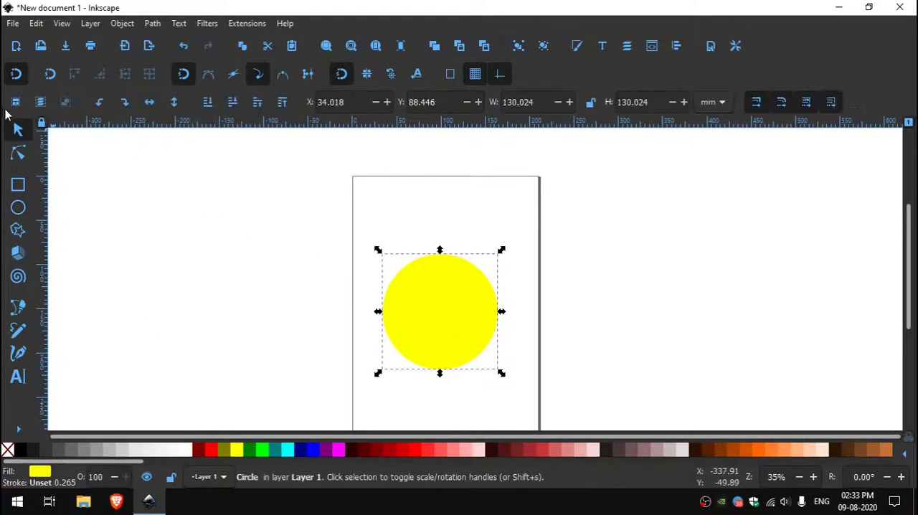
Draw a six-cornered polygon about 98 by 114 mm beside the circle and fill it cyan
left_click(18, 230)
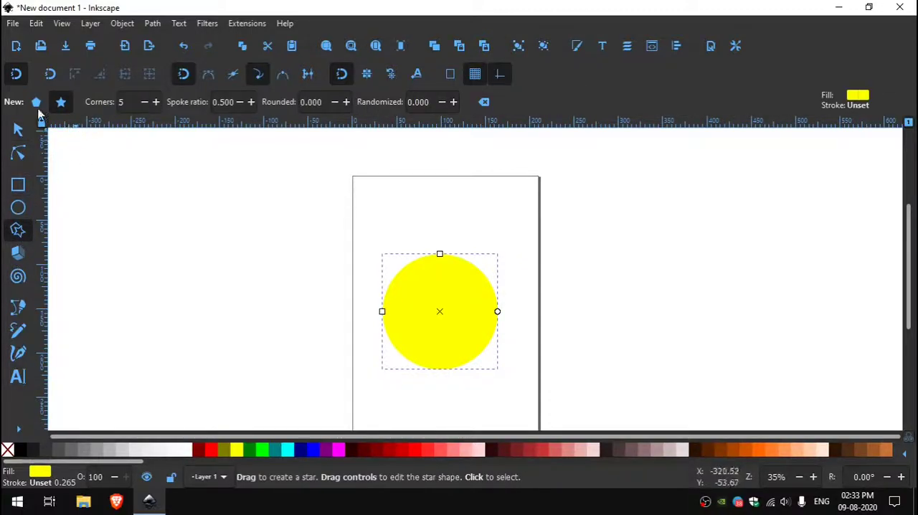
left_click(36, 102)
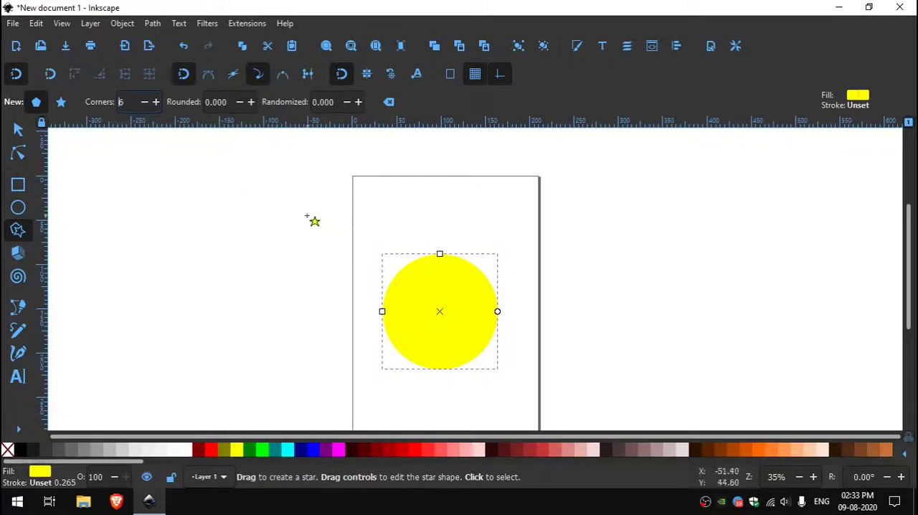
left_click_drag(276, 273, 339, 325)
left_click(18, 129)
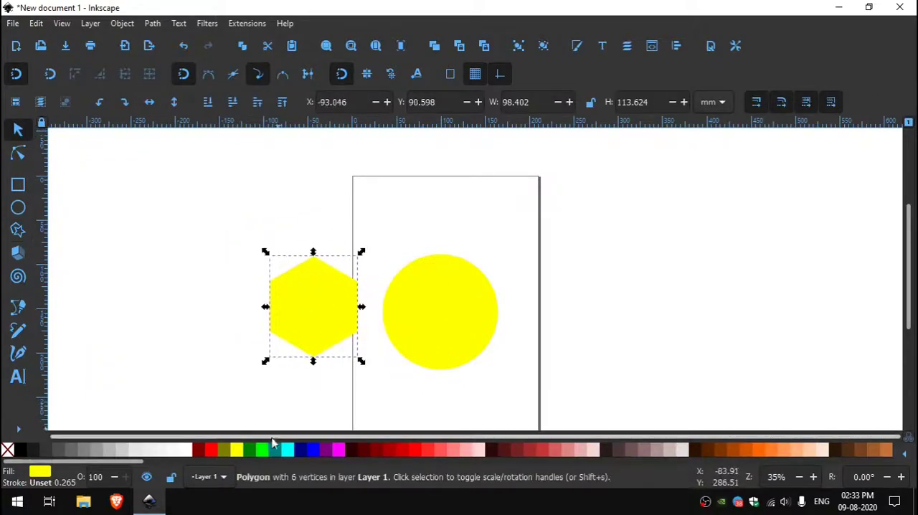
left_click(286, 450)
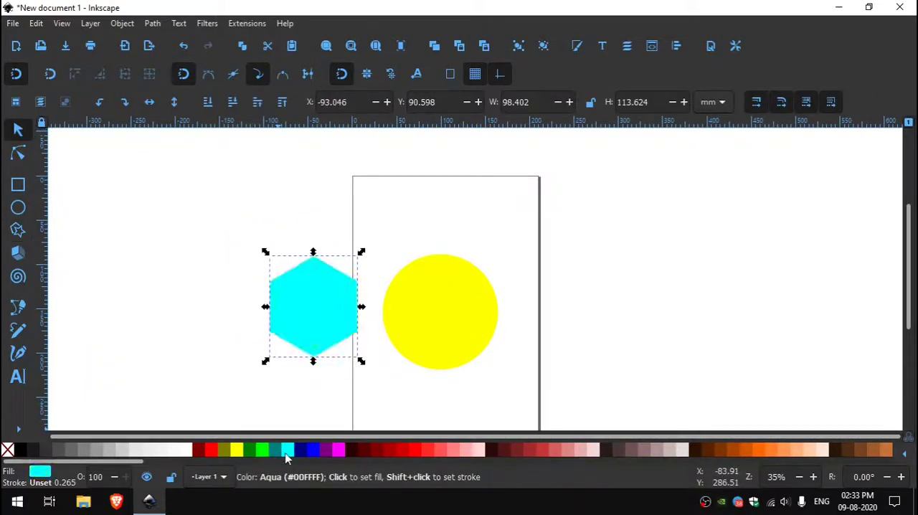
Center the hexagon and the circle on each other both horizontally and vertically, relative to the selection area
left_click(453, 320, "shift")
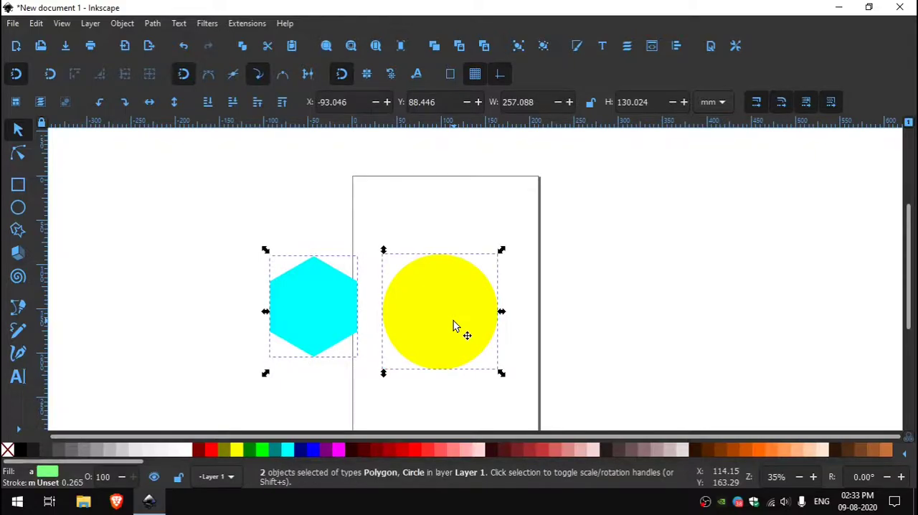
key("ctrl+shift+a")
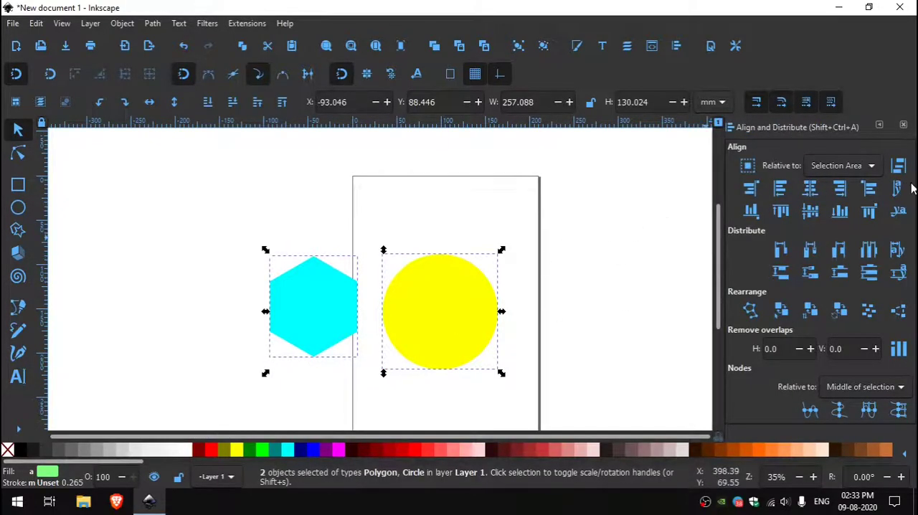
left_click(811, 189)
left_click(815, 217)
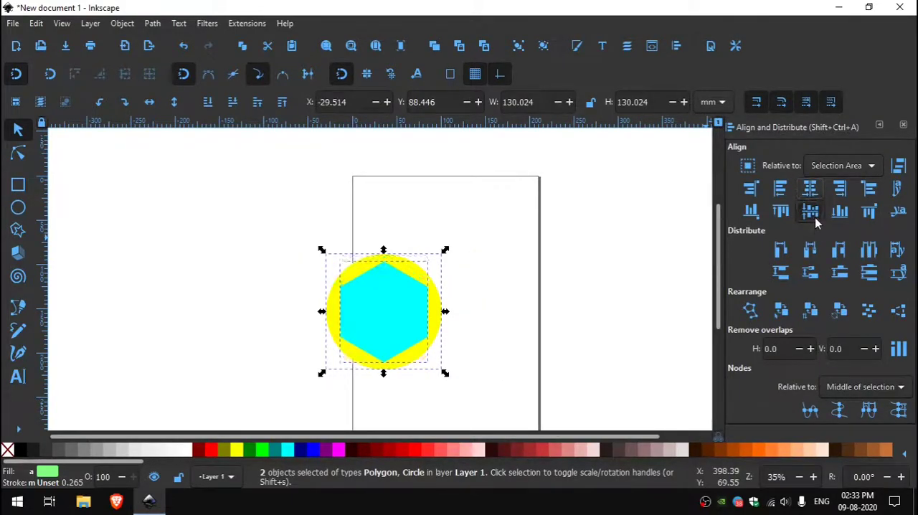
Shrink the cyan hexagon about its center to about 52 by 60 mm and deselect it
left_click(499, 316)
left_click(332, 322)
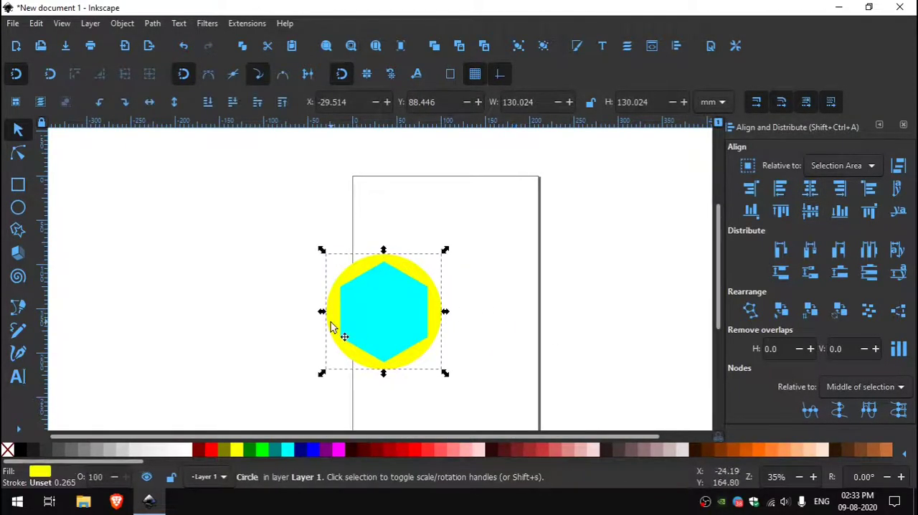
left_click(368, 322)
left_click_drag(432, 367, 414, 345)
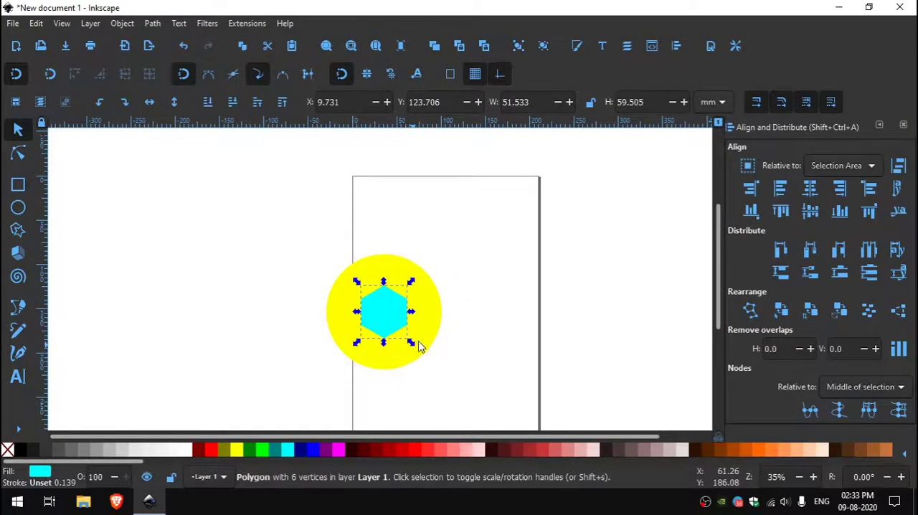
left_click(424, 344)
left_click_drag(473, 339, 526, 314)
left_click(530, 313)
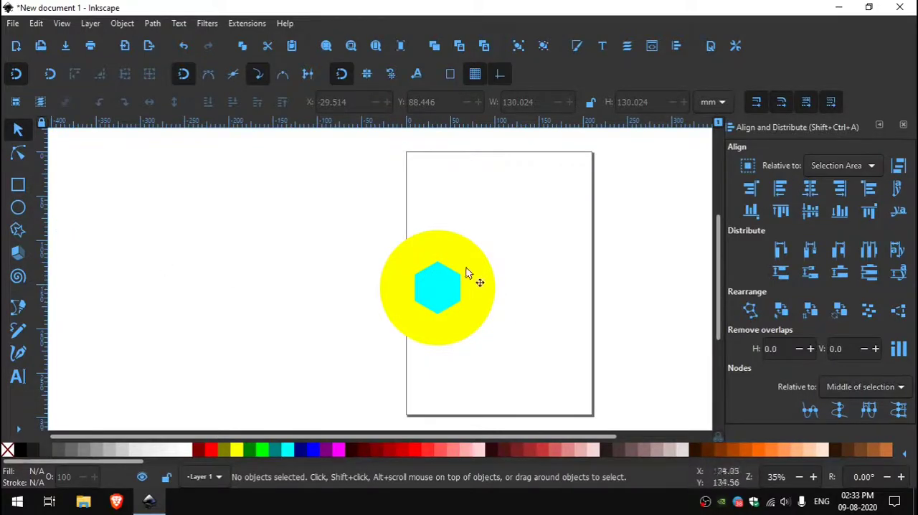
Draw a thin horizontal cyan rectangle about 181 by 7.6 mm on the empty canvas beside the circle
left_click(18, 186)
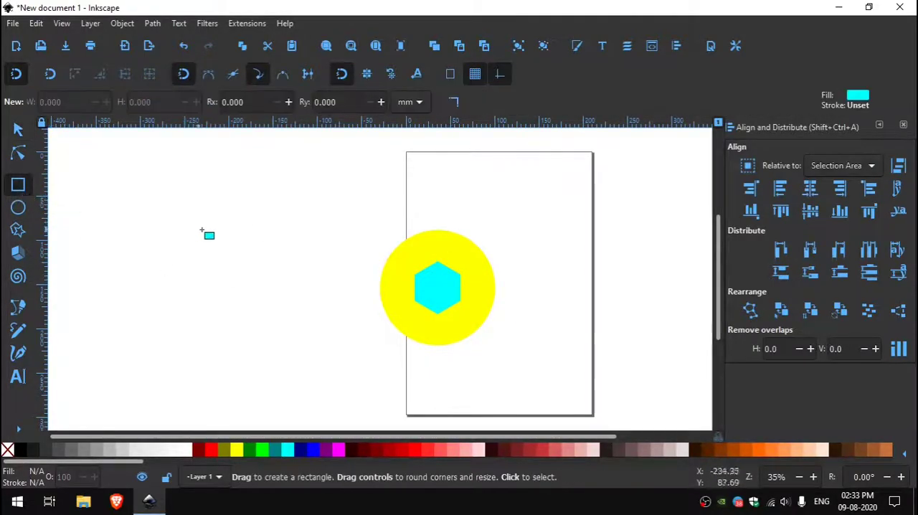
left_click_drag(223, 230, 300, 231)
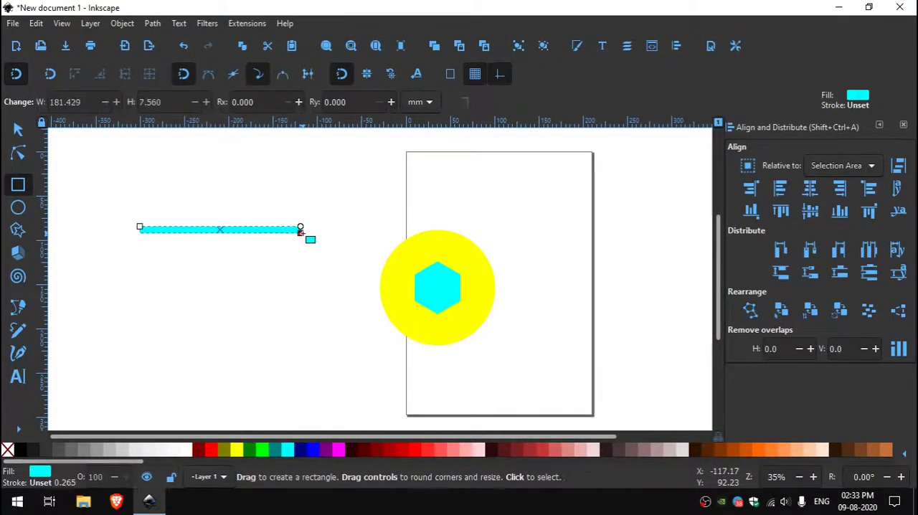
left_click(18, 130)
Move the cyan bar onto the circle and snap its lower-left corner to the hexagon's top vertex
left_click_drag(205, 231, 544, 219)
scroll(475, 283, "up", 4)
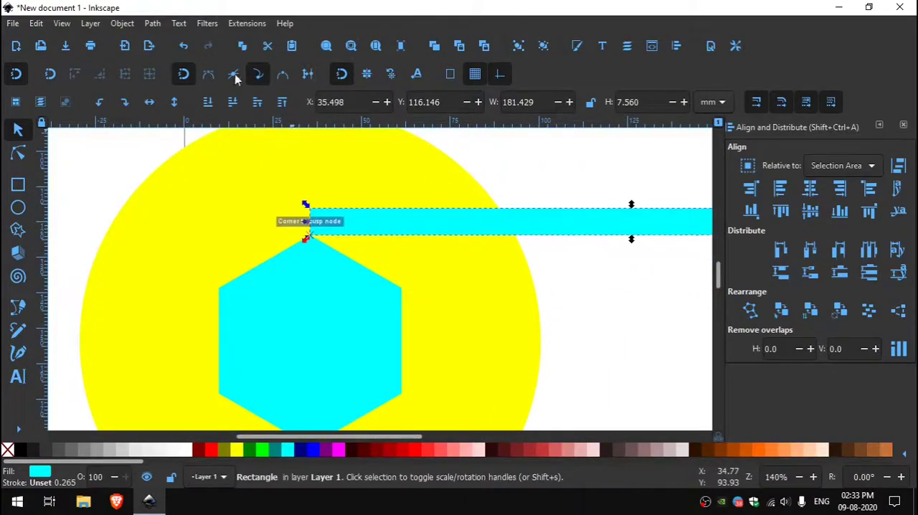
left_click_drag(467, 219, 462, 207)
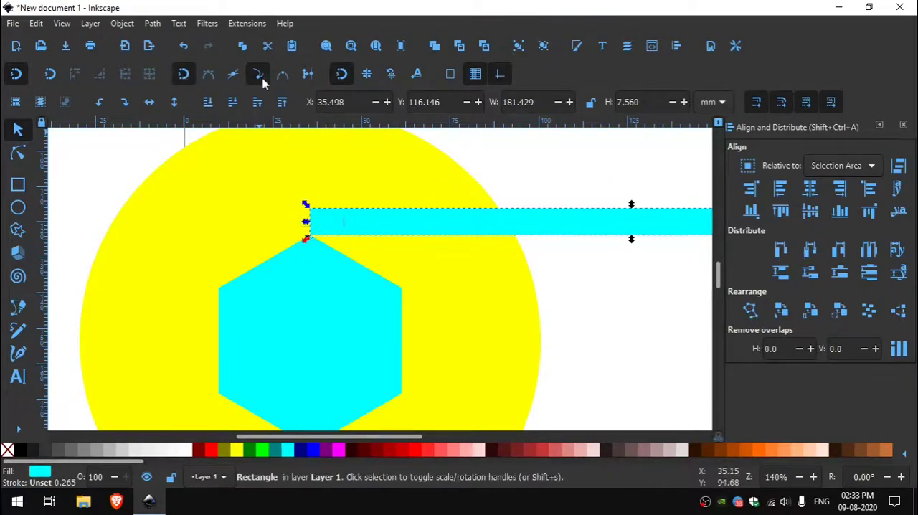
scroll(485, 264, "down", 4)
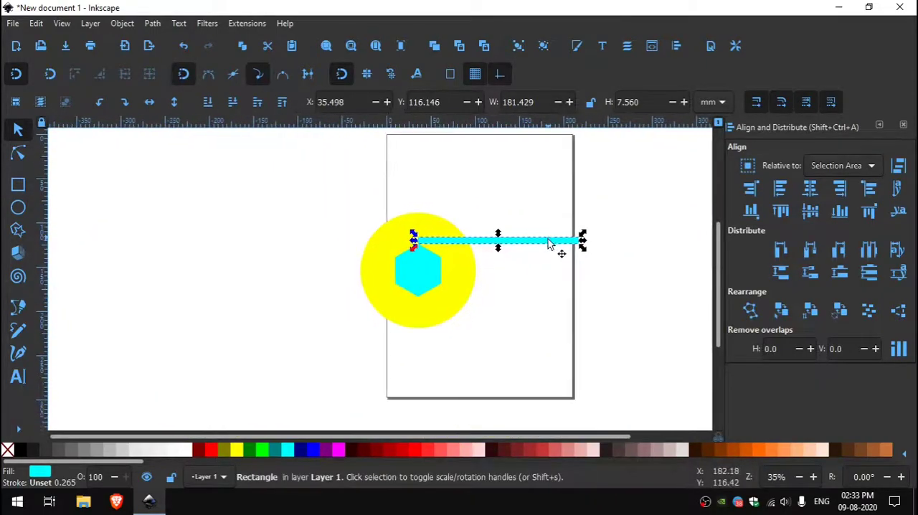
Rotate the bar so it slopes along the hexagon's upper-right edge, starting at the top vertex
key("ctrl")
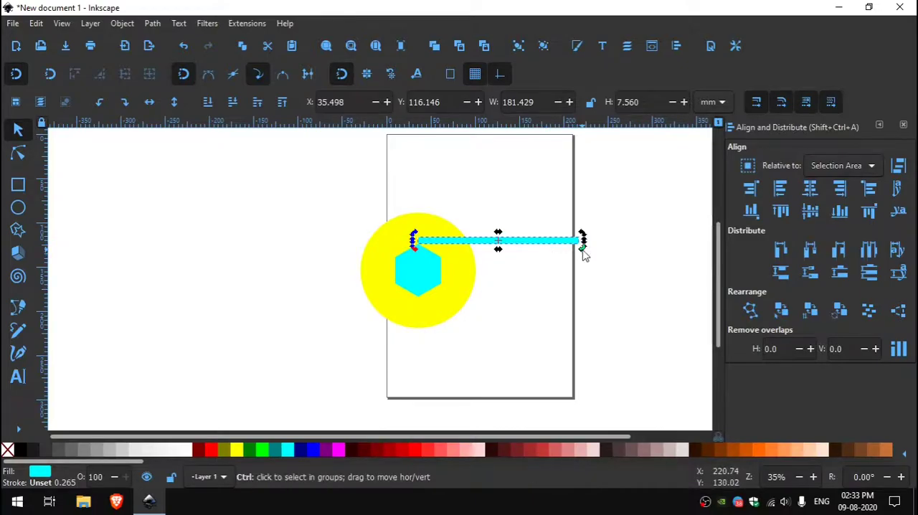
left_click_drag(584, 255, 543, 316)
left_click_drag(518, 275, 518, 382)
left_click_drag(498, 352, 552, 357)
left_click_drag(506, 316, 523, 304)
scroll(475, 313, "up", 4, "ctrl")
scroll(476, 316, "down", 4, "ctrl")
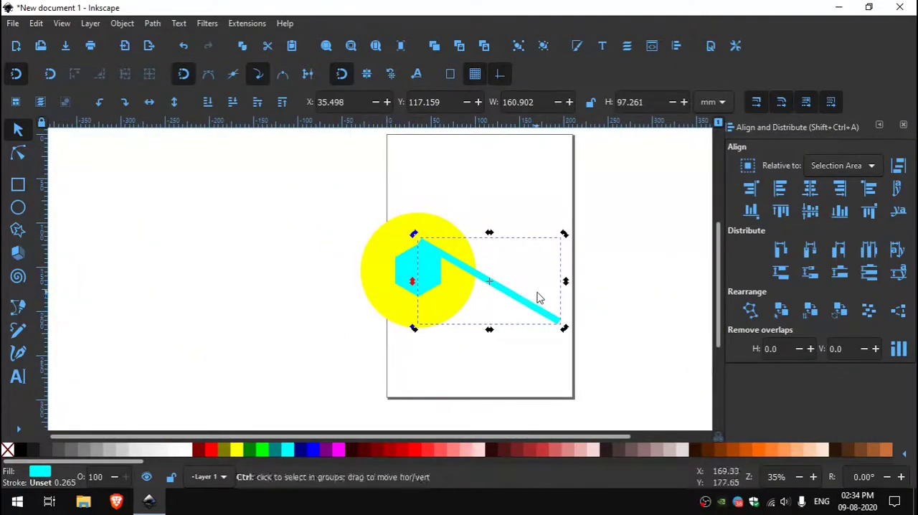
Duplicate the bar, rotate the copy to vertical and snap it along the hexagon's right edge, pointing down
left_click_drag(563, 327, 445, 405)
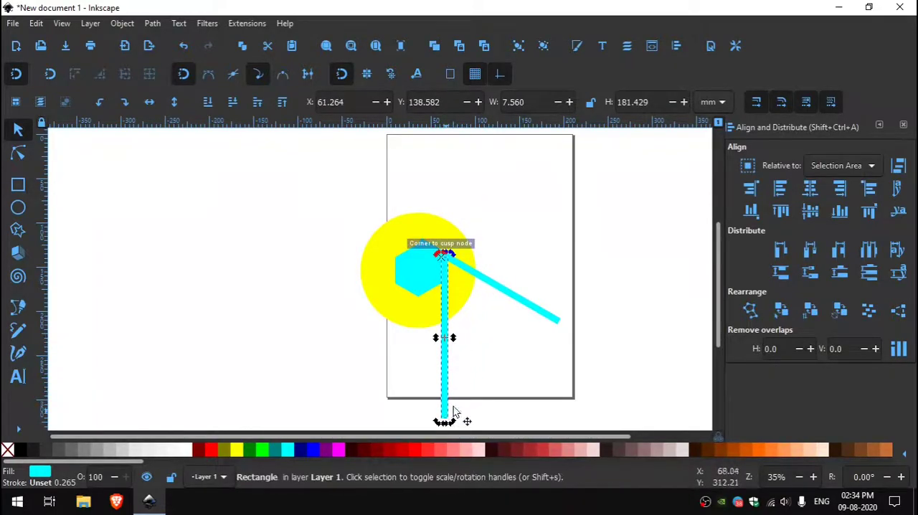
left_click_drag(512, 392, 574, 320)
scroll(573, 320, "up", 3, "ctrl")
scroll(575, 272, "down", 2, "ctrl")
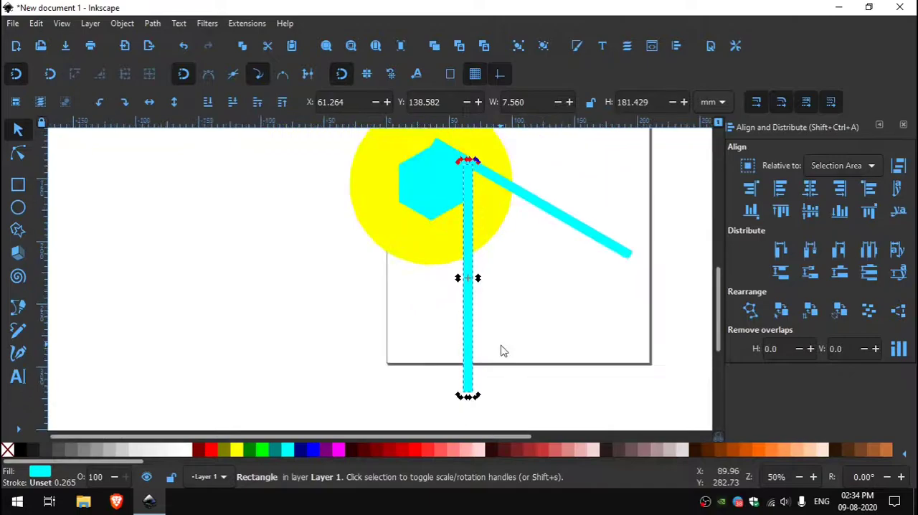
Add two more rotated copies of the bar, snapped along the hexagon's lower-right and lower-left edges
left_click_drag(453, 401, 303, 309)
left_click_drag(555, 306, 584, 332)
left_click_drag(298, 351, 304, 172)
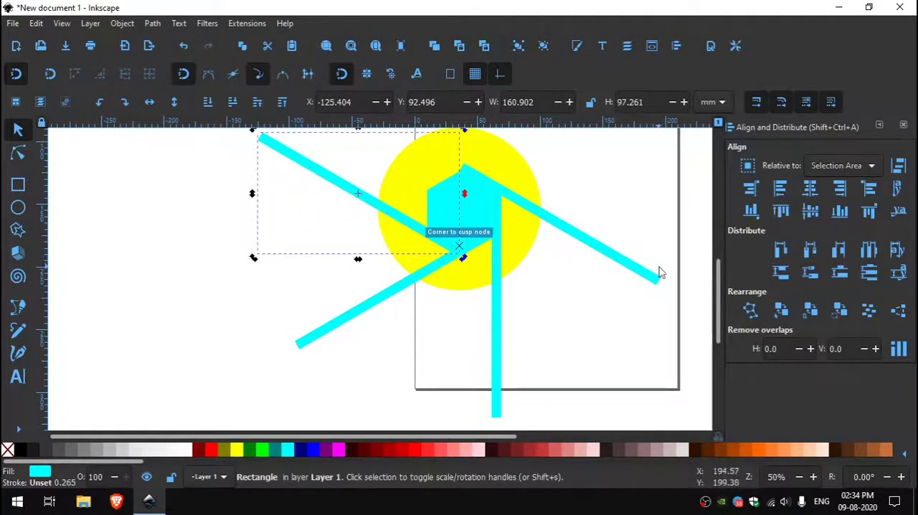
Duplicate the lower-left edge's bar, rotate the copy to vertical and snap it along the hexagon's left edge, pointing up
left_click_drag(659, 267, 646, 341)
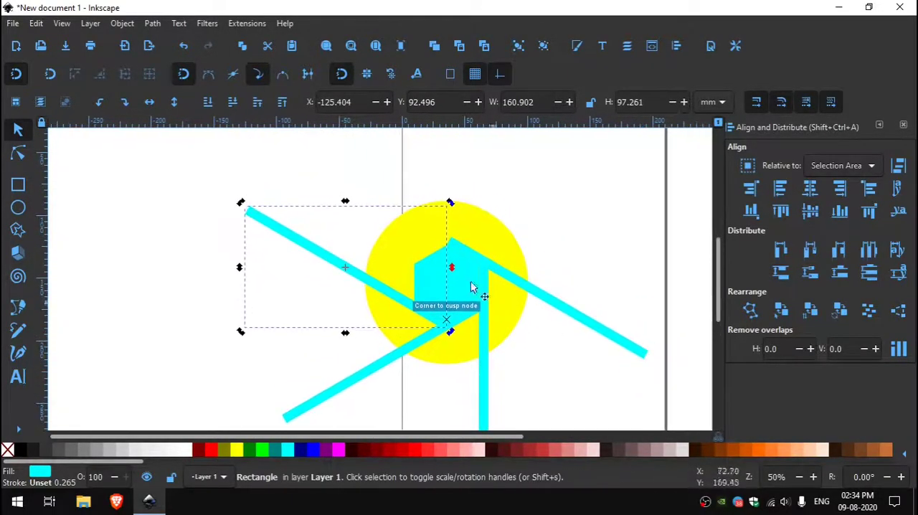
left_click(269, 228)
left_click_drag(241, 202, 338, 172)
left_click_drag(341, 251, 420, 187)
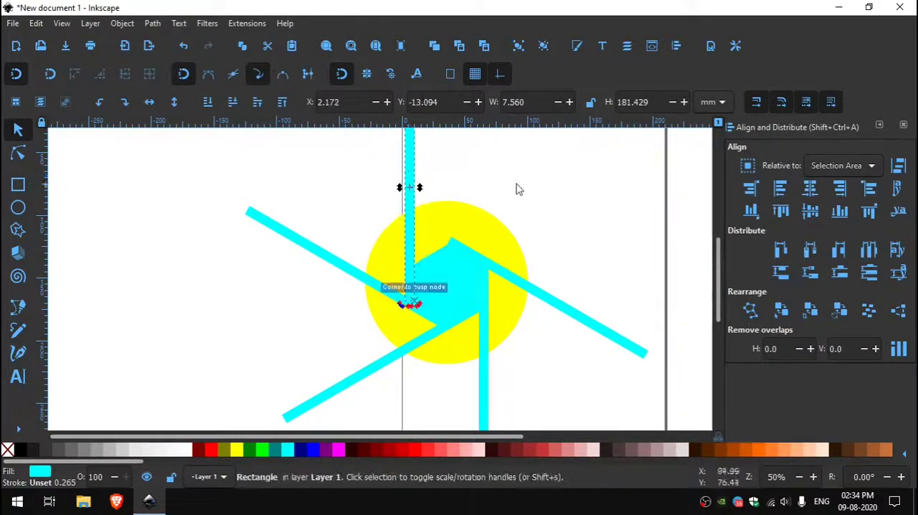
Duplicate the upright bar, rotate the copy and snap it along the hexagon's upper-left edge, then clear the selection
left_click_drag(512, 191, 505, 231)
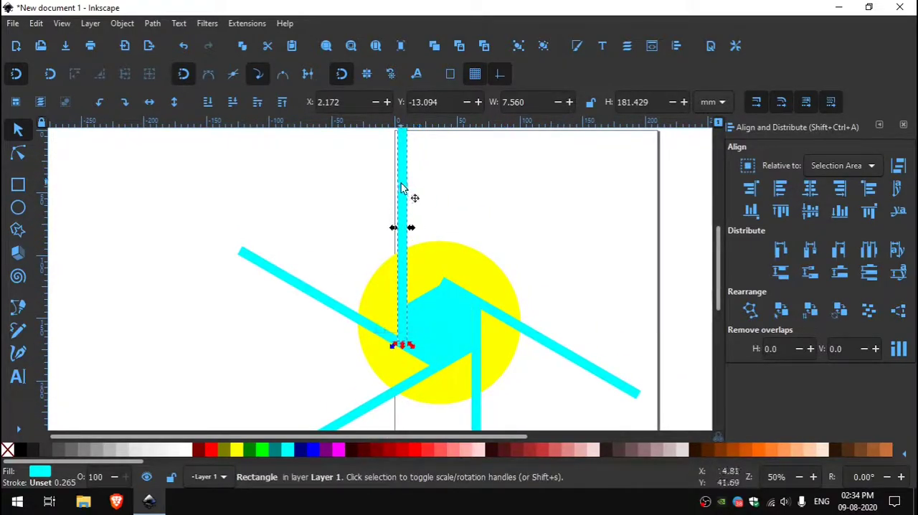
scroll(411, 196, "up", 2)
left_click_drag(418, 180, 543, 250)
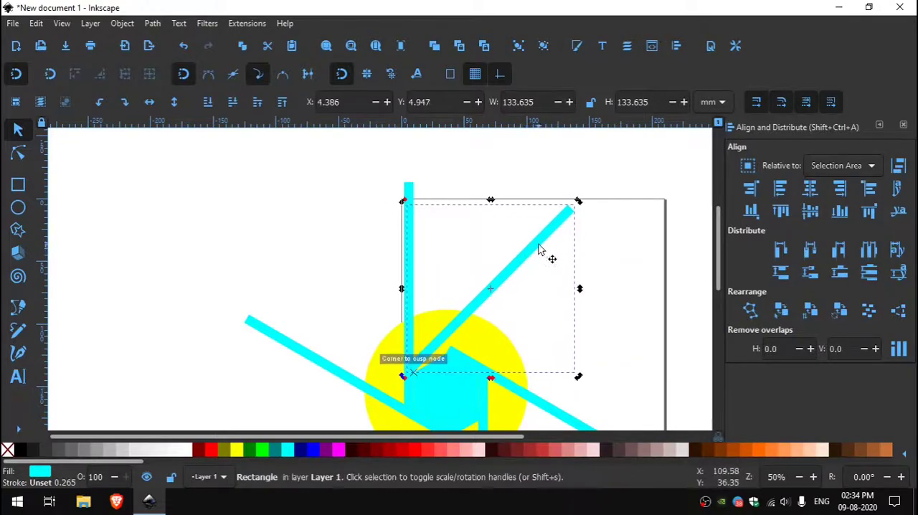
left_click_drag(580, 201, 576, 271)
left_click(536, 214)
scroll(615, 311, "down", 3)
scroll(595, 330, "right", 3)
scroll(543, 349, "down", 2)
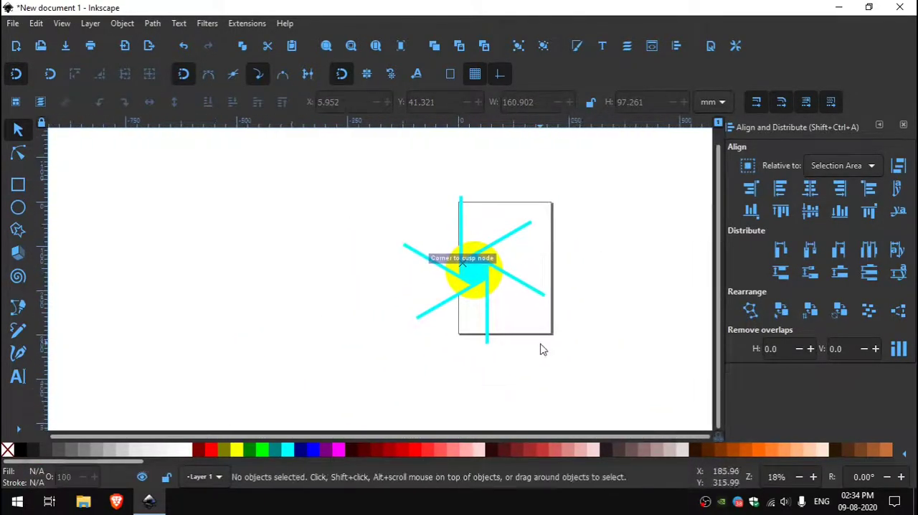
scroll(538, 301, "up", 2)
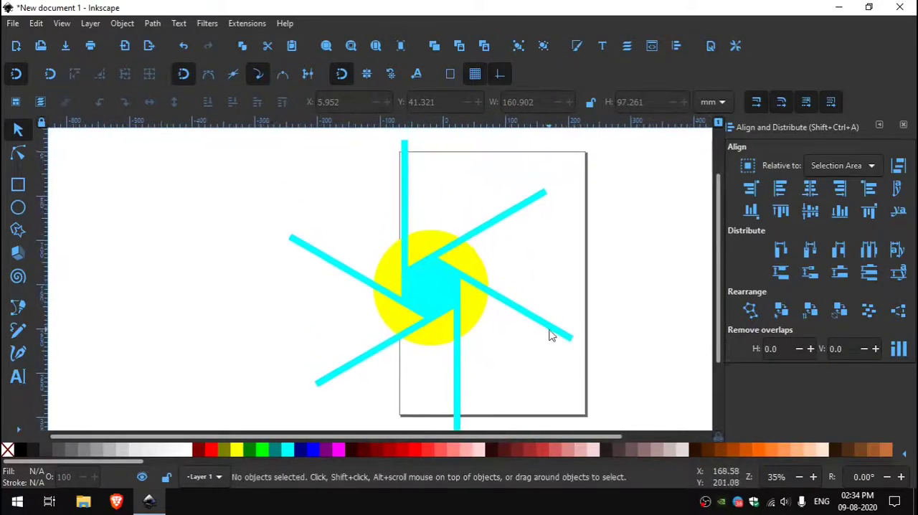
Select all six cyan bars around the hexagon and combine them into a single path
scroll(549, 332, "down", 1)
left_click(550, 335)
left_click(483, 378, "shift")
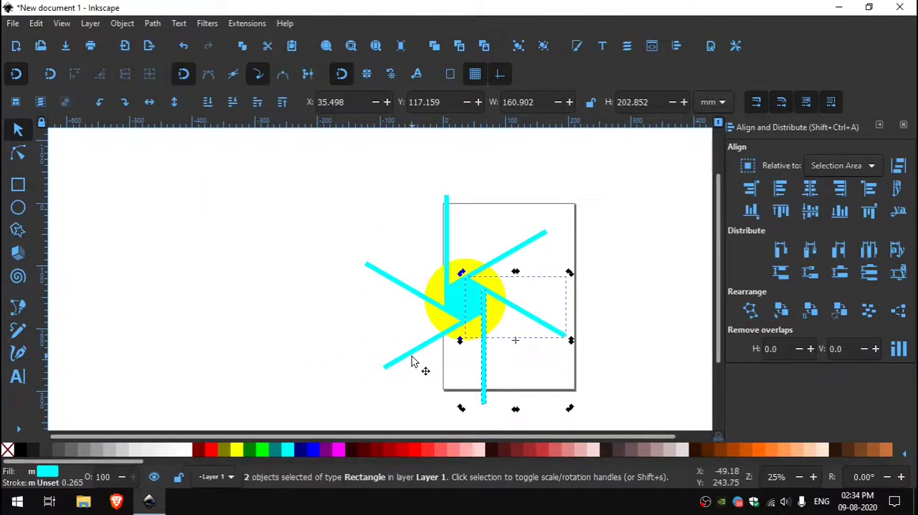
left_click(412, 354, "shift")
left_click(399, 285, "shift")
left_click(448, 255, "shift")
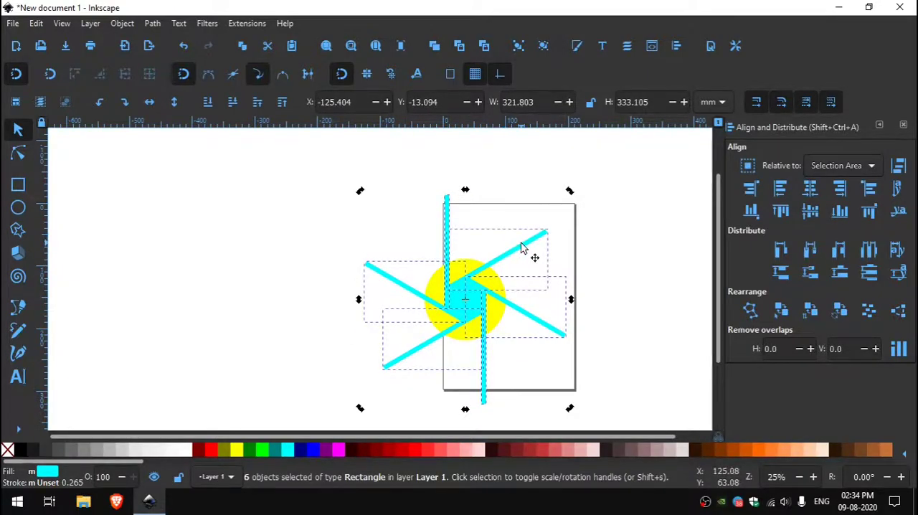
key("ctrl+k")
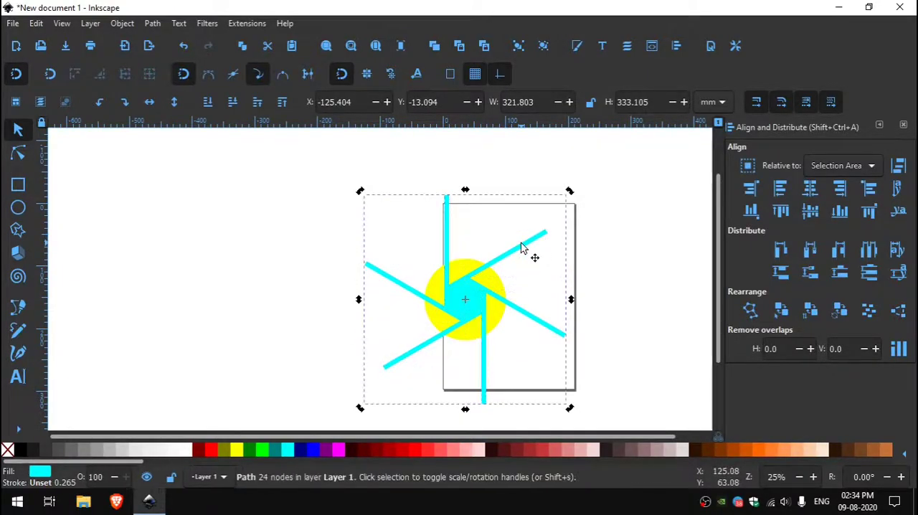
Subtract the combined bars from the yellow circle, and delete the separate cyan hexagon at its centre
left_click(500, 290, "shift")
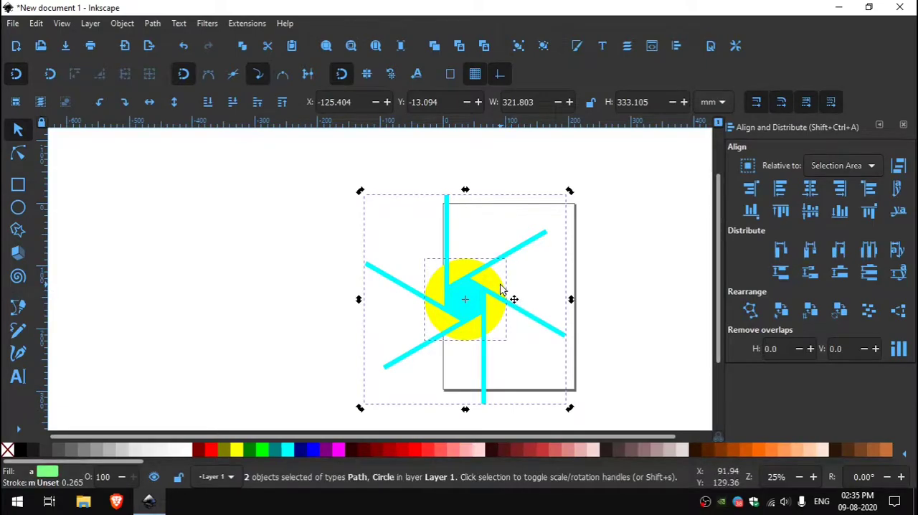
key("ctrl+minus")
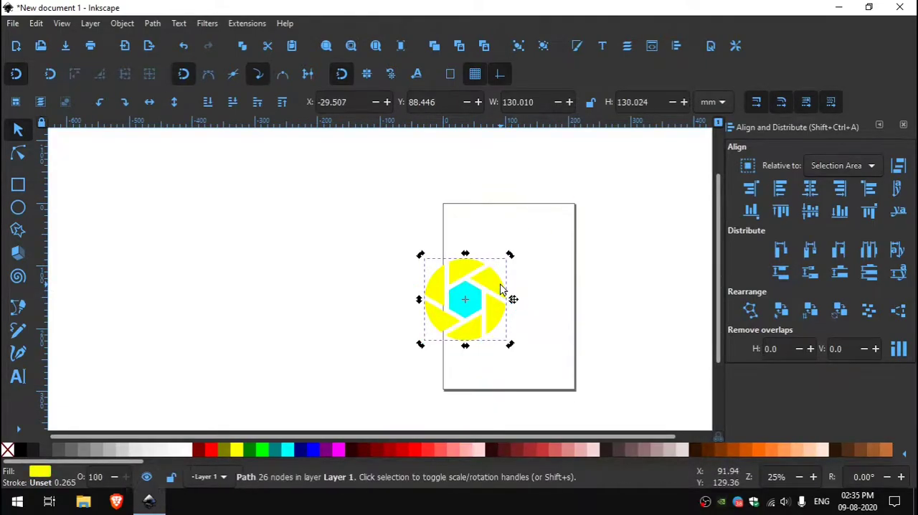
left_click(532, 363)
left_click_drag(465, 306, 286, 313)
key("Delete")
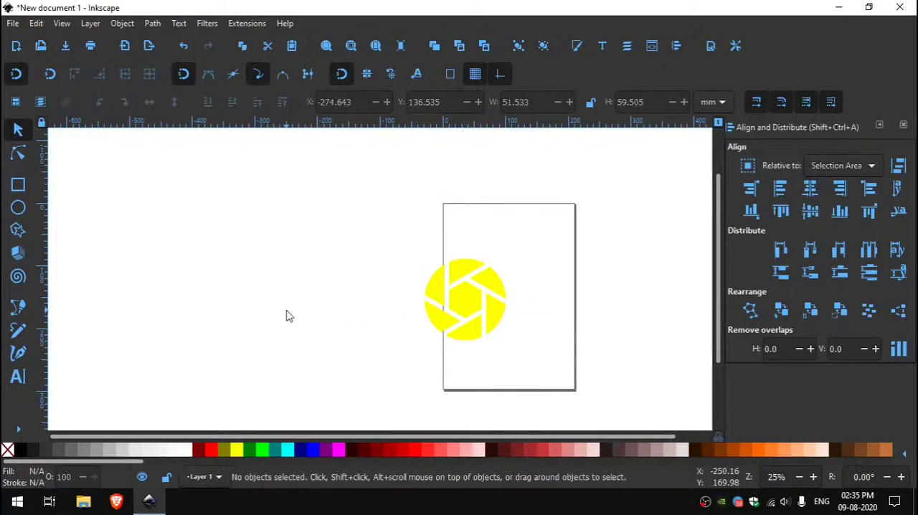
Break the cut yellow path apart into separate pieces and clear the selection
left_click_drag(539, 380, 242, 180)
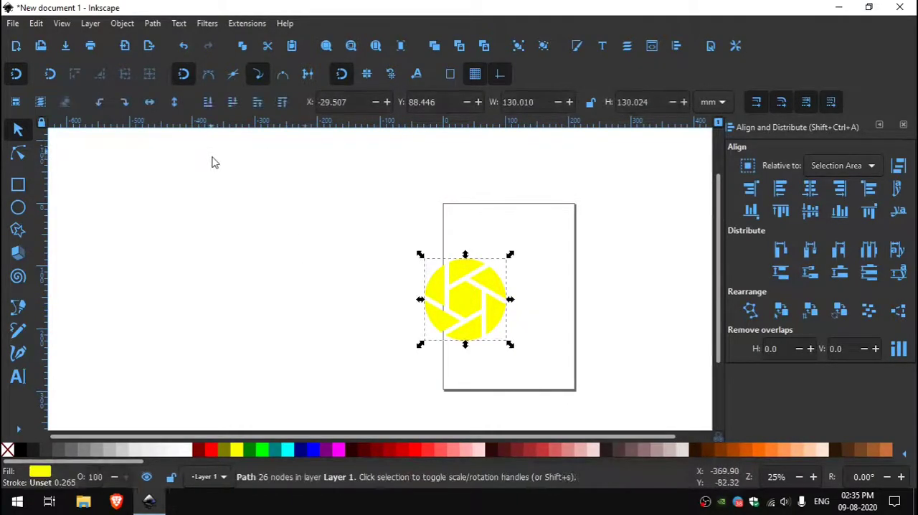
left_click(152, 23)
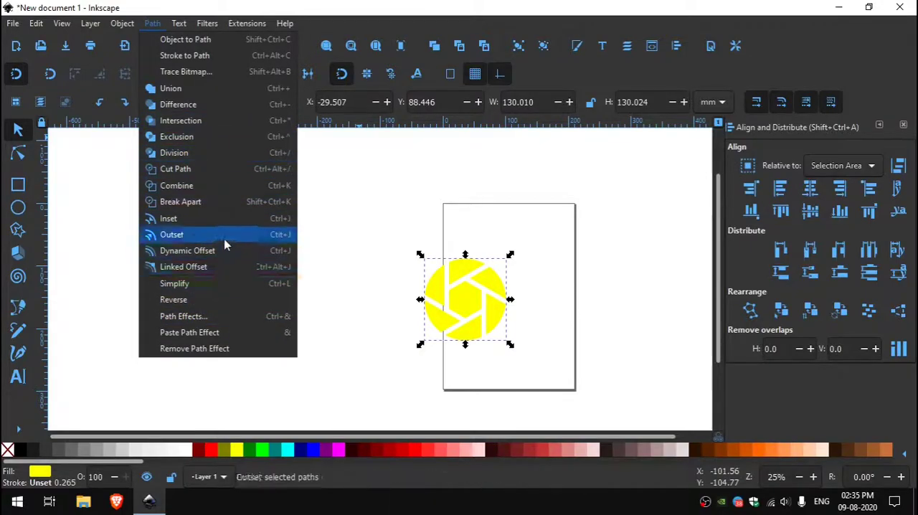
left_click(228, 204)
left_click(536, 346)
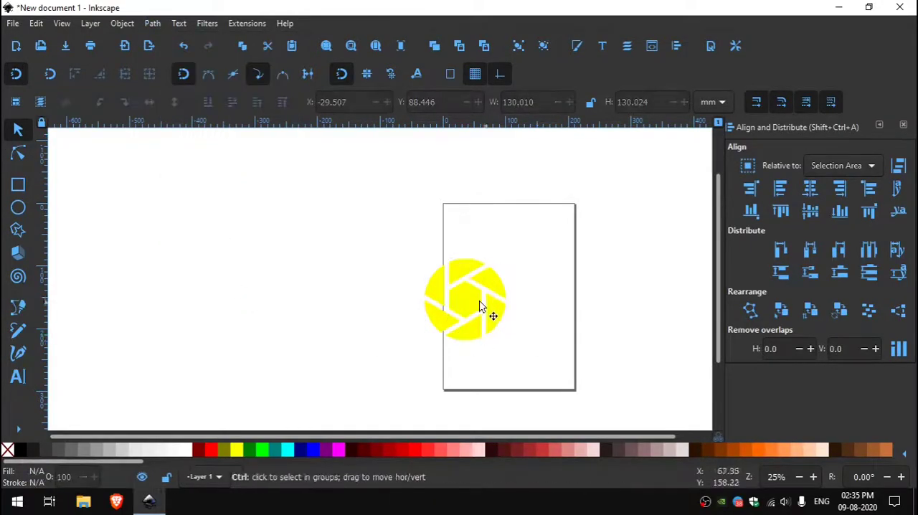
Fill the central yellow hexagon with a flat light blue using the colour wheel
scroll(482, 307, "up", 3, "ctrl")
left_click(445, 298)
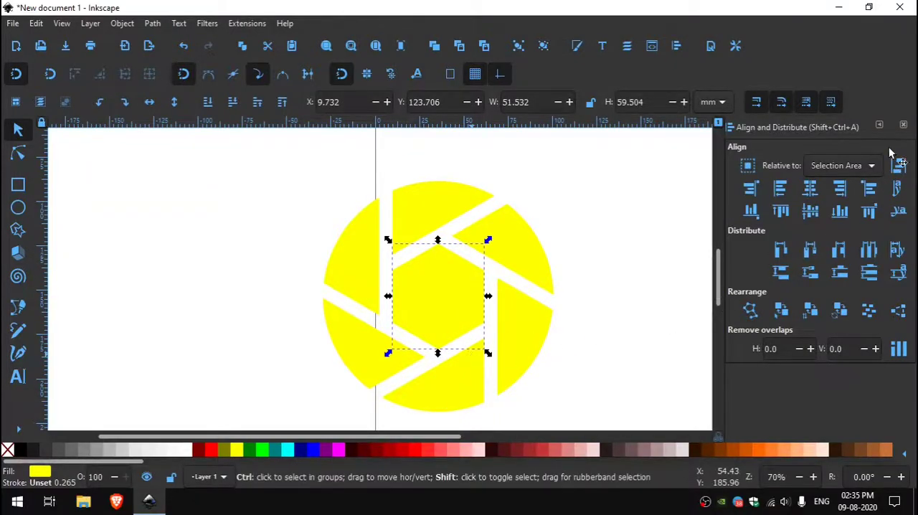
key("ctrl+shift+f")
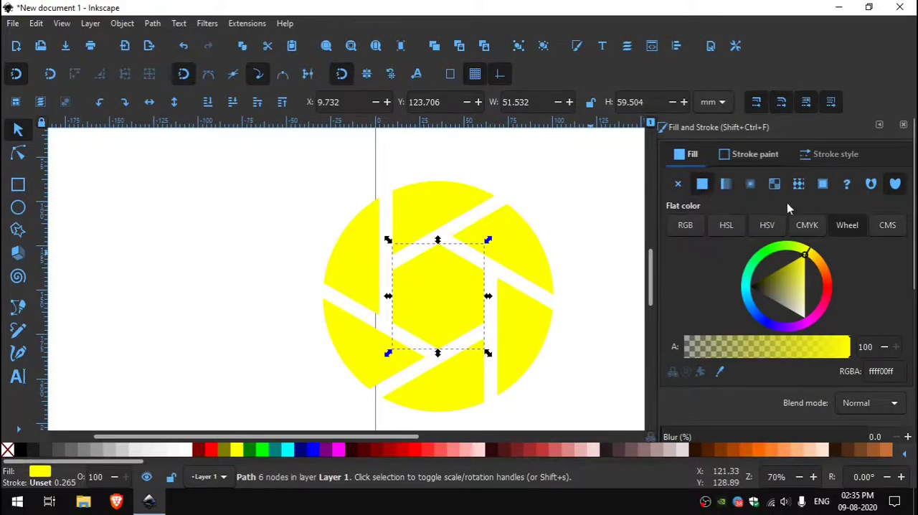
left_click_drag(746, 285, 717, 291)
Recolor four outer blades clockwise from the upper-right one as bright green, light blue, blue and purple
left_click(523, 259)
mouse_move(807, 255)
left_mouse_down()
mouse_move(769, 250)
mouse_move(736, 297)
mouse_move(788, 337)
left_mouse_up()
left_click(527, 340)
left_click(470, 401)
left_click(368, 348)
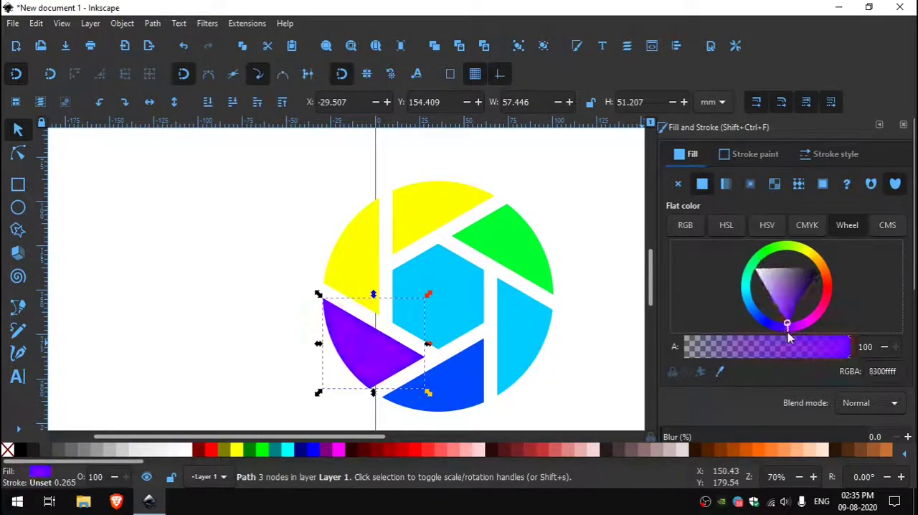
Fill the upper-left yellow blade with pink, RGBA ff5a87ff
left_click(348, 262)
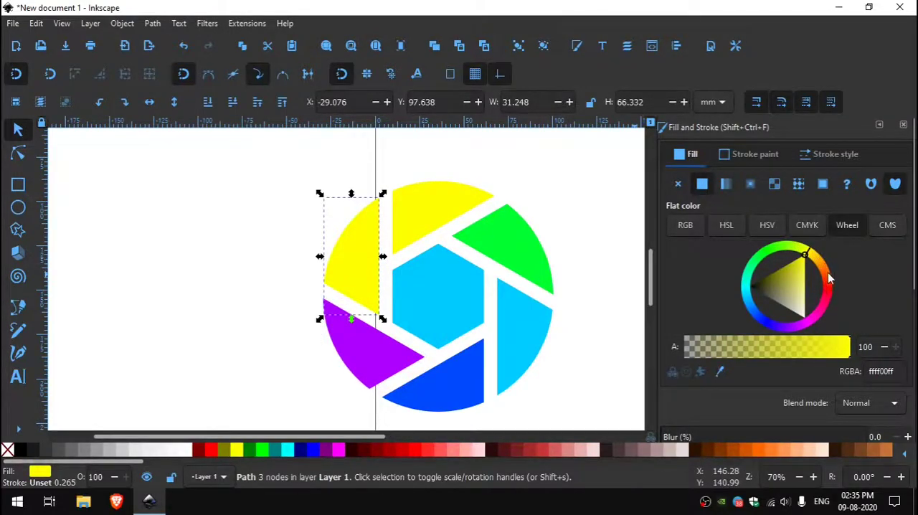
left_click(803, 277)
left_click_drag(818, 259, 826, 304)
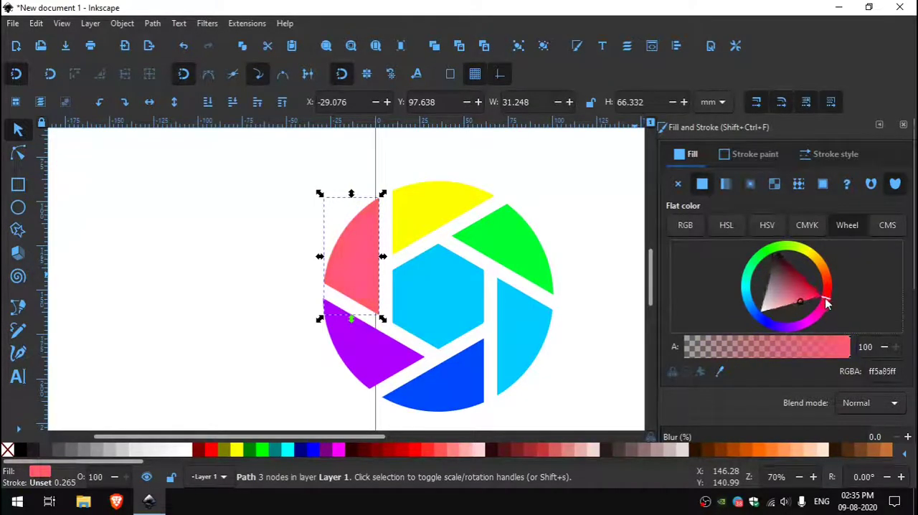
Darken the central hexagon's fill to a deep teal and clear the selection
left_click(411, 320)
mouse_move(749, 303)
left_mouse_down()
mouse_move(780, 311)
mouse_move(832, 354)
mouse_move(785, 293)
mouse_move(824, 218)
mouse_move(805, 349)
mouse_move(774, 361)
mouse_move(802, 396)
left_mouse_up()
left_click(600, 384)
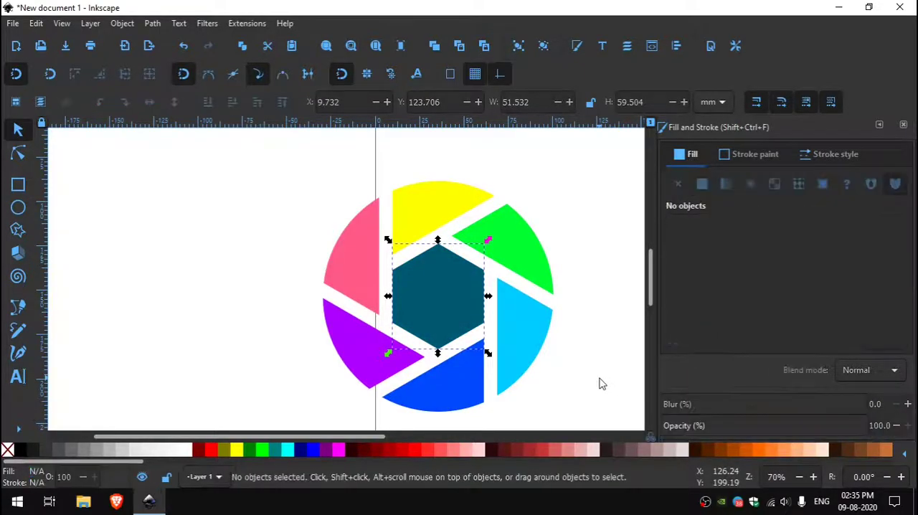
Group the hexagon and all six blades, move the group near the middle of the page and deselect it
scroll(601, 384, "down", 2)
left_click_drag(588, 377, 393, 308)
left_click_drag(441, 367, 195, 169)
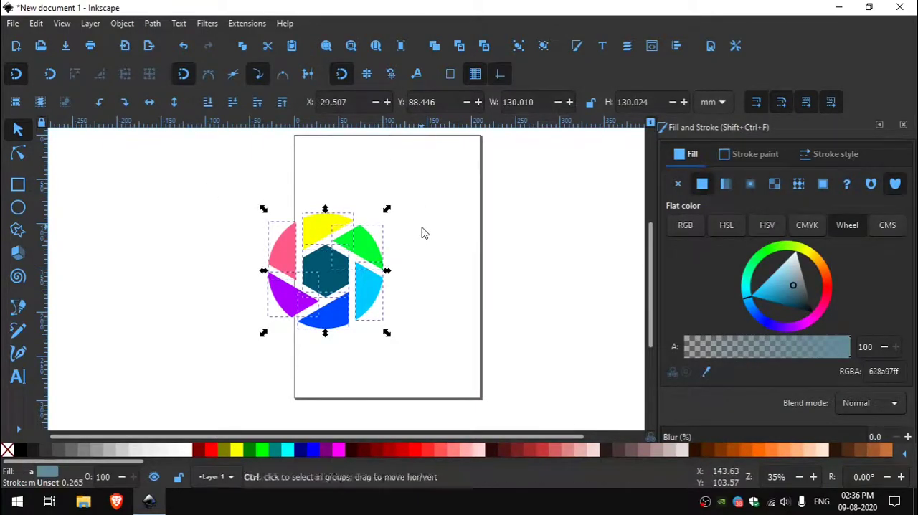
key("ctrl+g")
left_click_drag(349, 260, 405, 246)
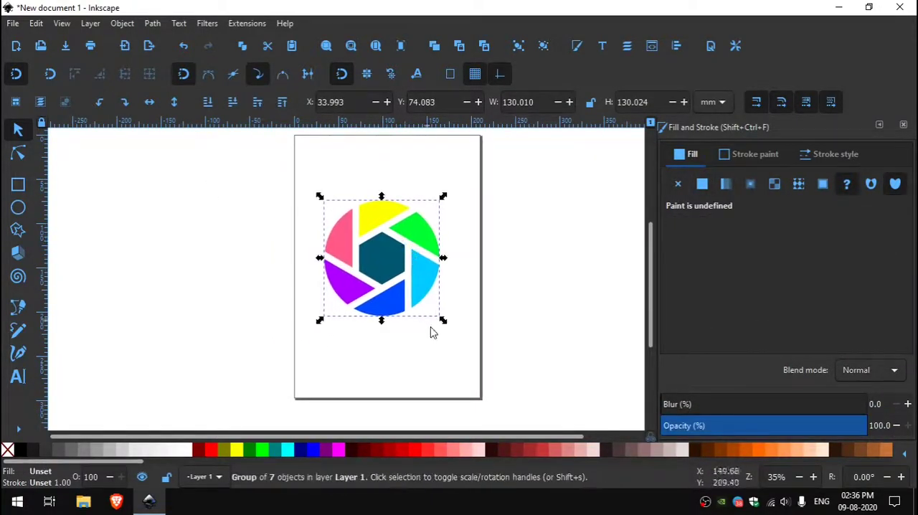
left_click(436, 342)
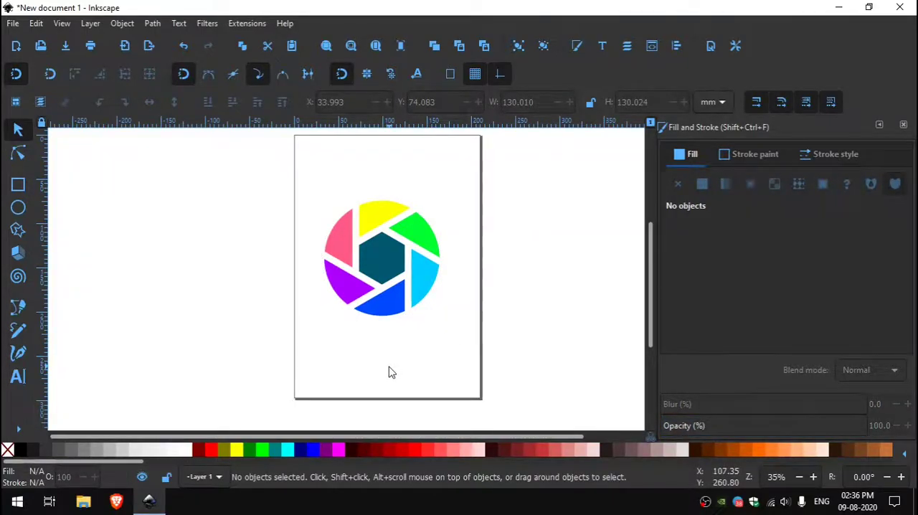
key("ctrl")
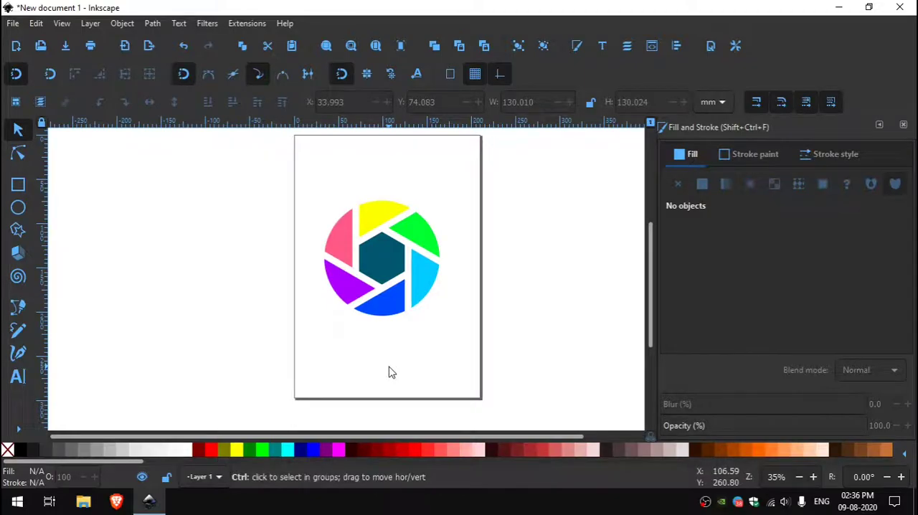